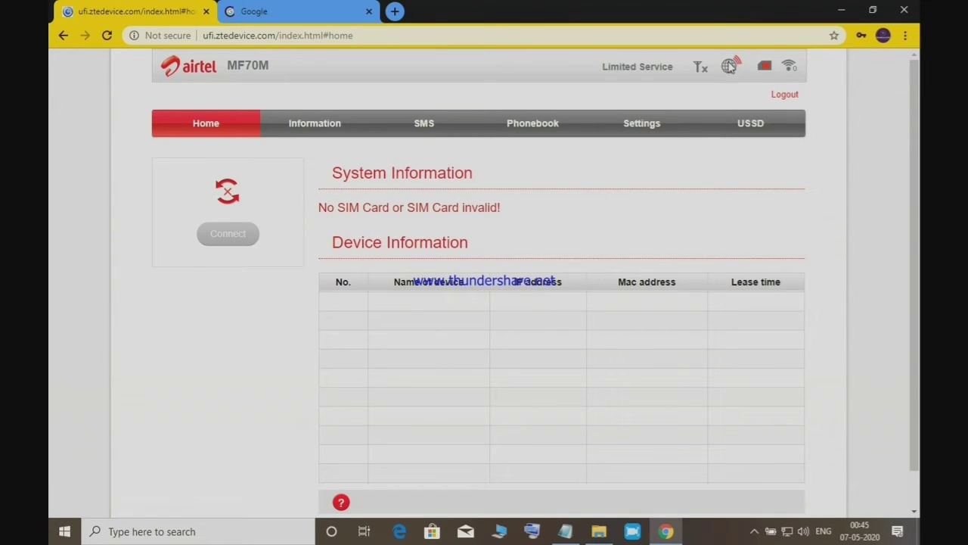
# - Minimize the browser window showing the hotspot page and refresh the desktop
pyautogui.click(841, 10)
pyautogui.rightClick(415, 71)
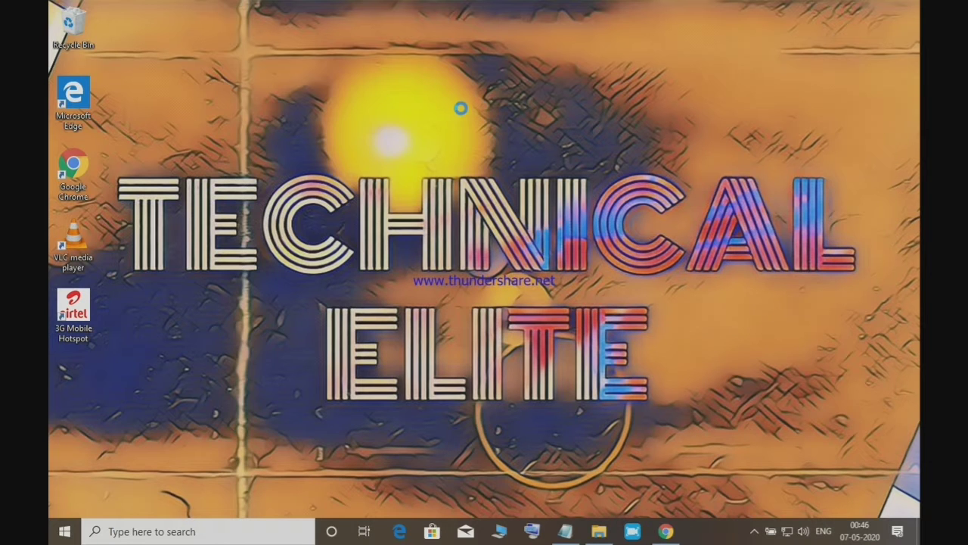
pyautogui.click(463, 112)
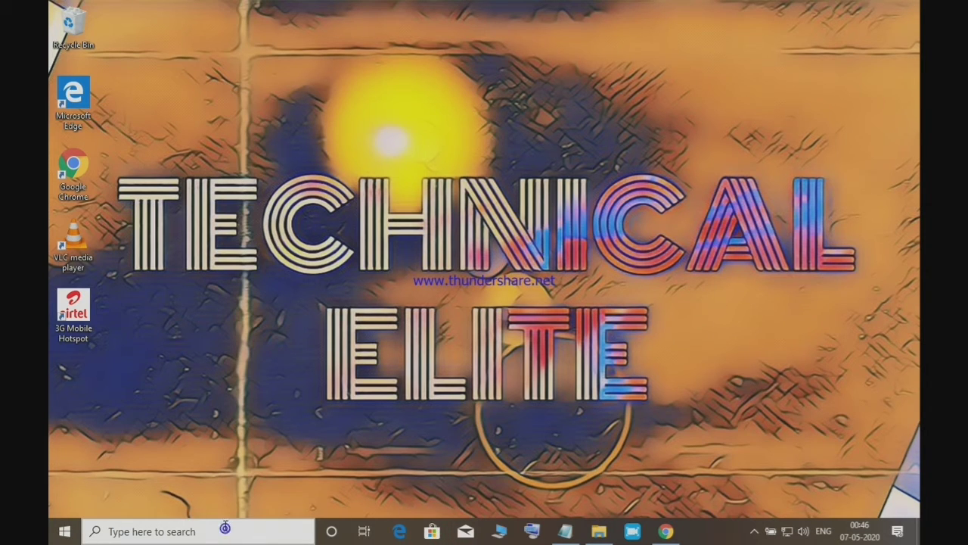
# - Open Microsoft Store
pyautogui.click(165, 530)
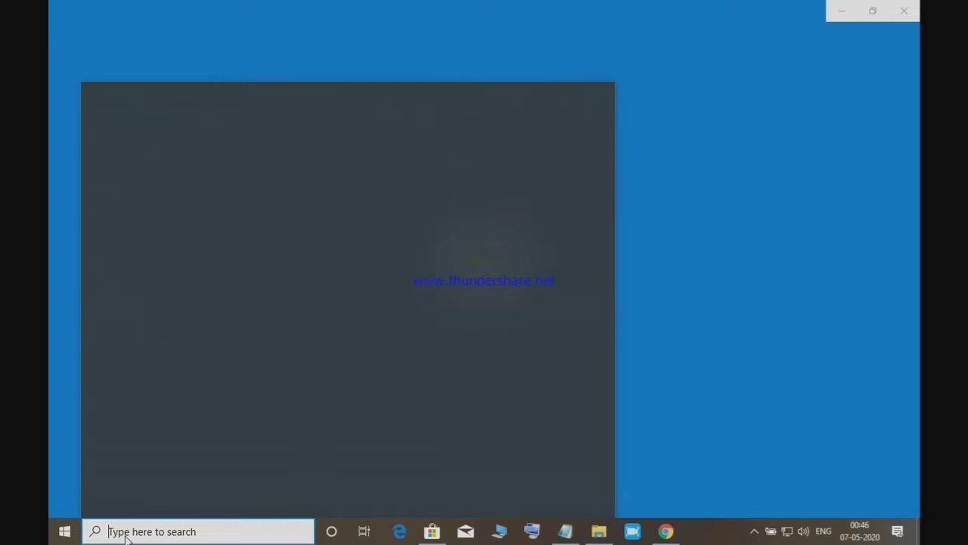
pyautogui.write('M')
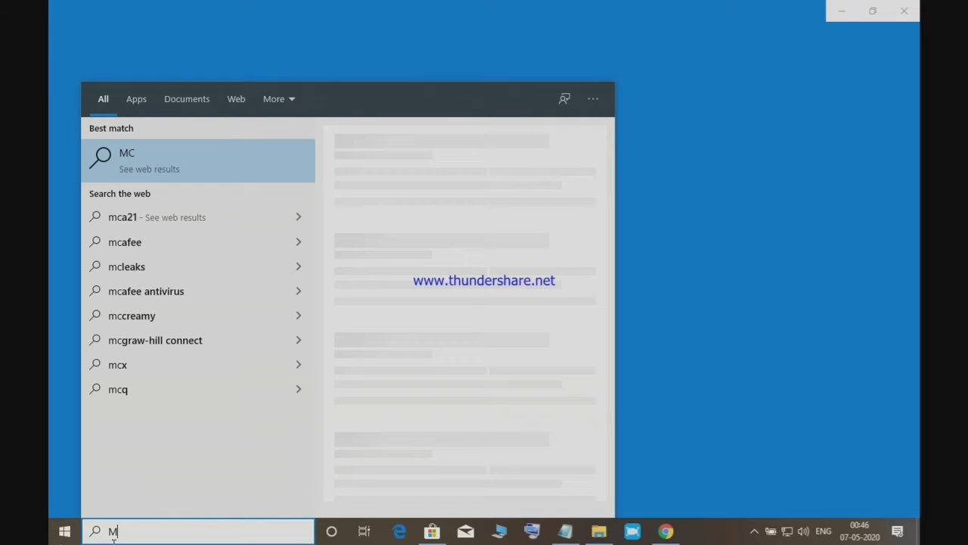
pyautogui.click(68, 531)
pyautogui.click(64, 533)
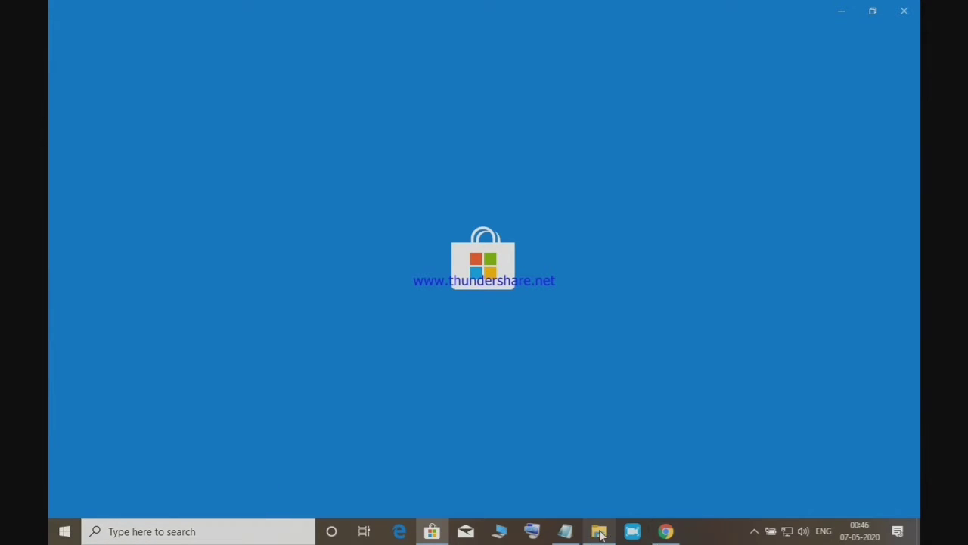
# - Close the Google Chrome window that is still running in the background
pyautogui.rightClick(659, 528)
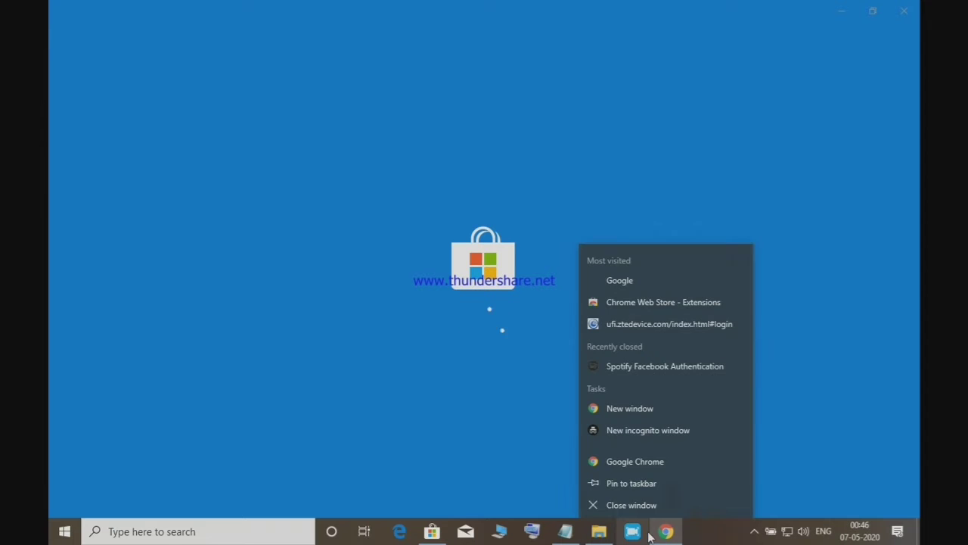
pyautogui.click(653, 500)
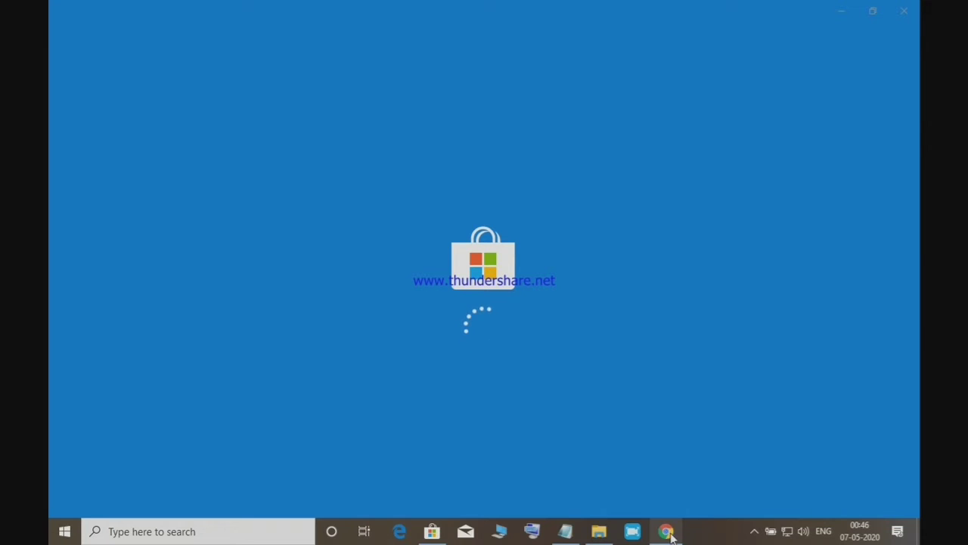
pyautogui.moveTo(665, 534)
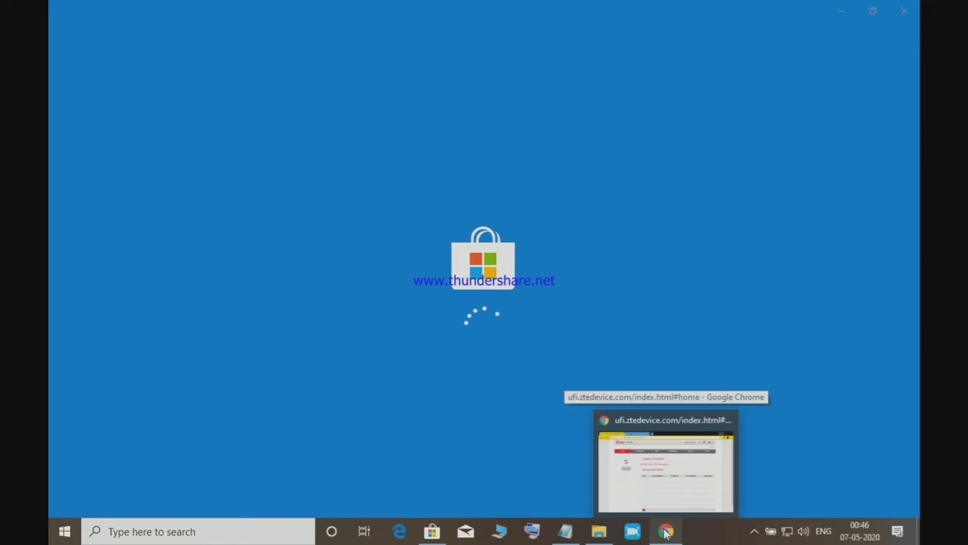
pyautogui.rightClick(667, 532)
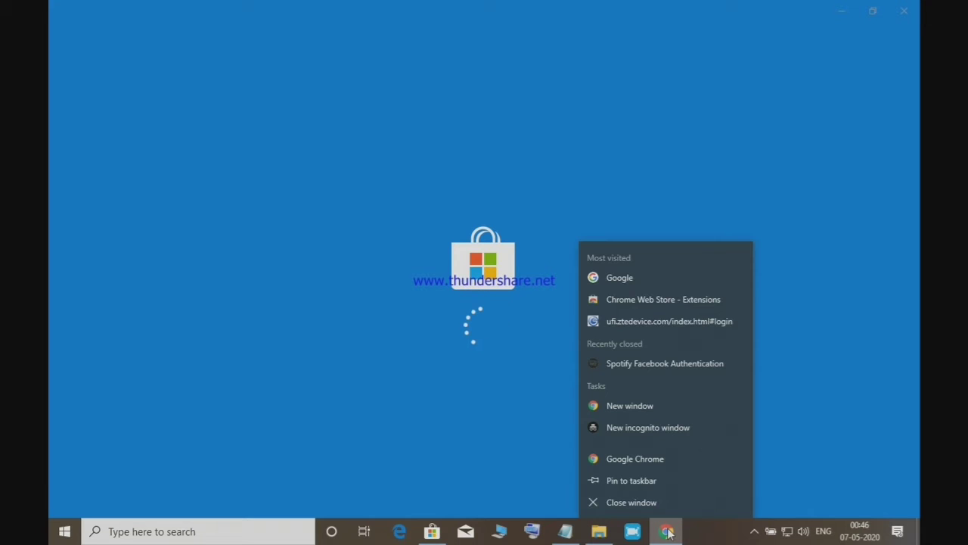
pyautogui.click(672, 503)
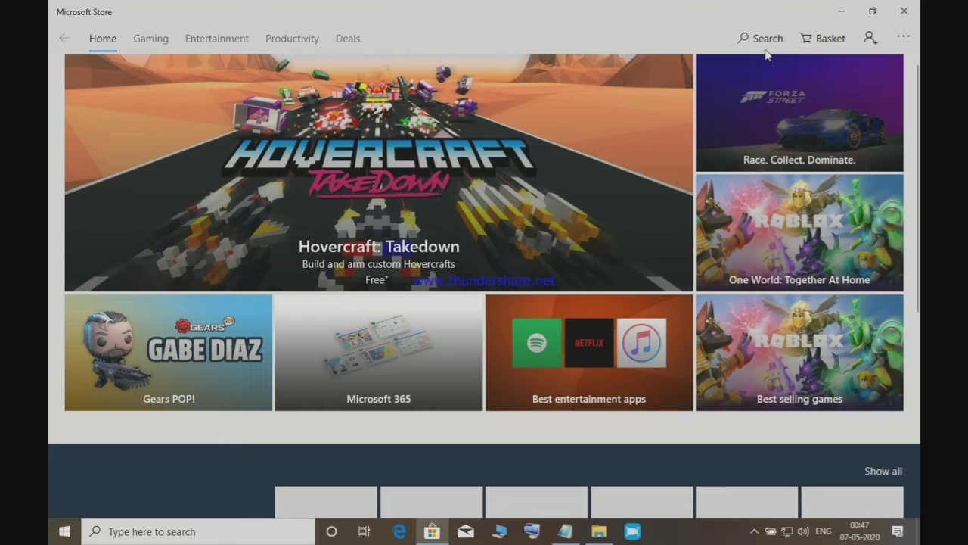
# - Search Microsoft Store for SPOTIFY and install the Spotify Music app
pyautogui.click(764, 45)
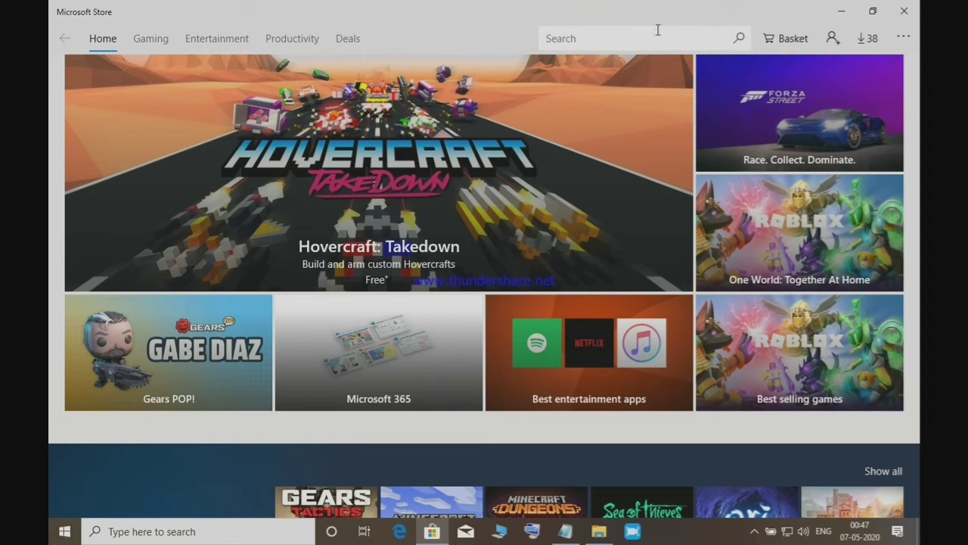
pyautogui.write('SPOTIFY')
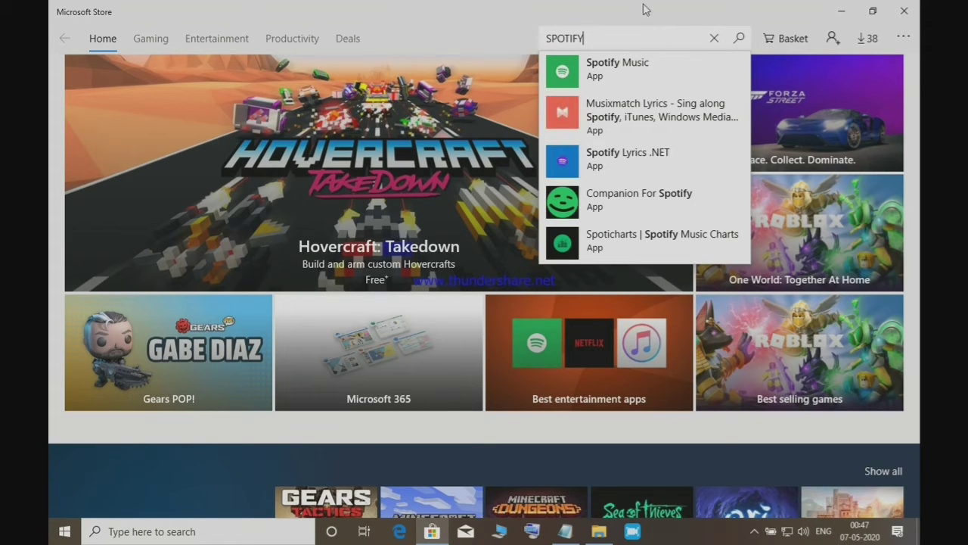
pyautogui.click(616, 70)
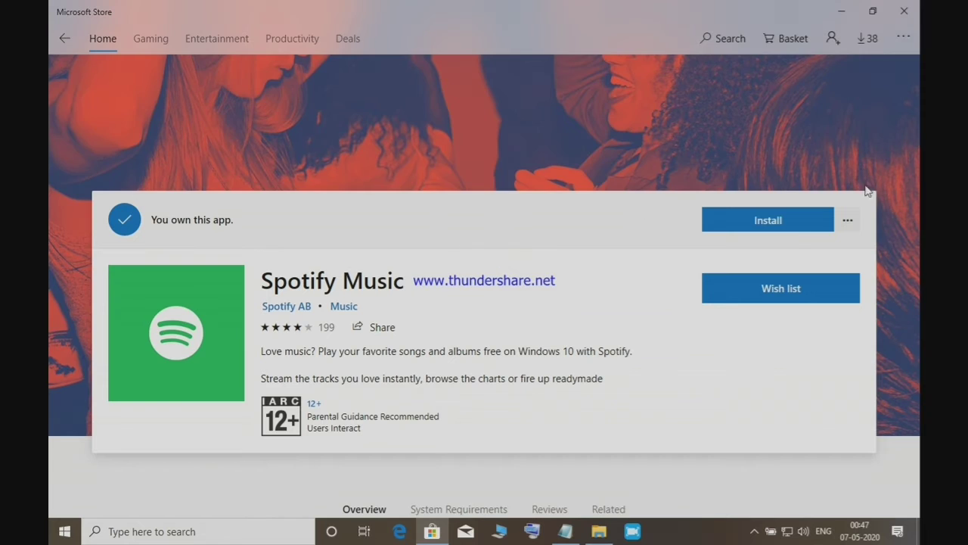
pyautogui.click(779, 226)
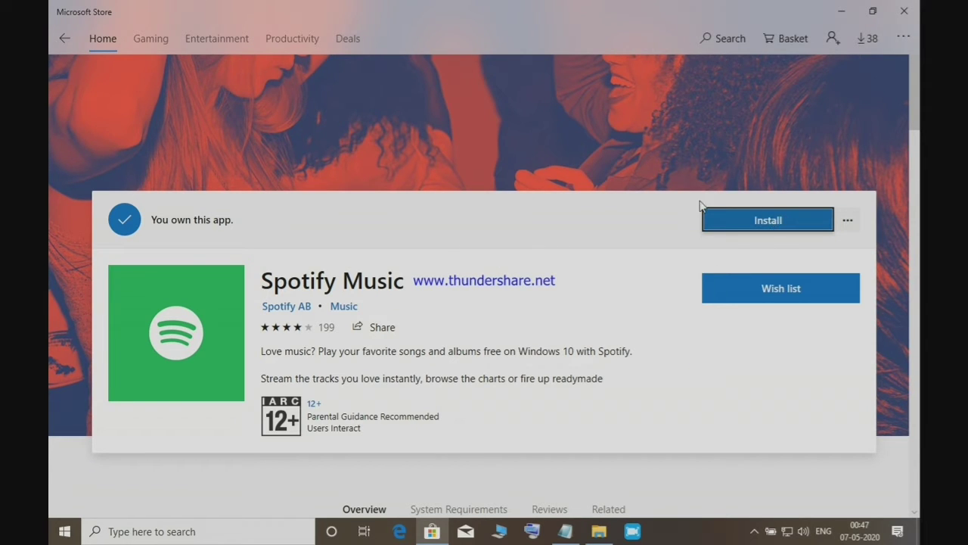
pyautogui.click(764, 230)
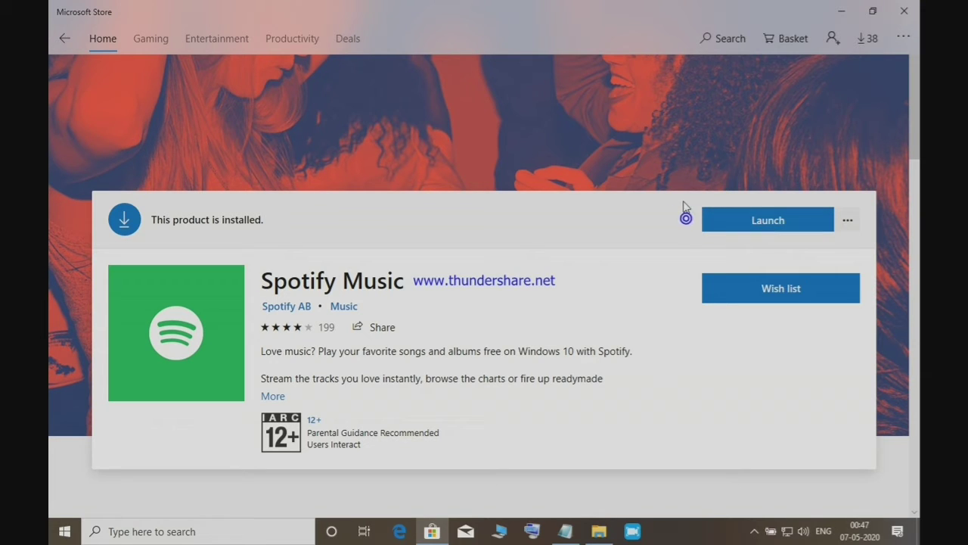
# - Switch to the Notepad instructions and highlight step 3, then step 4
pyautogui.click(577, 537)
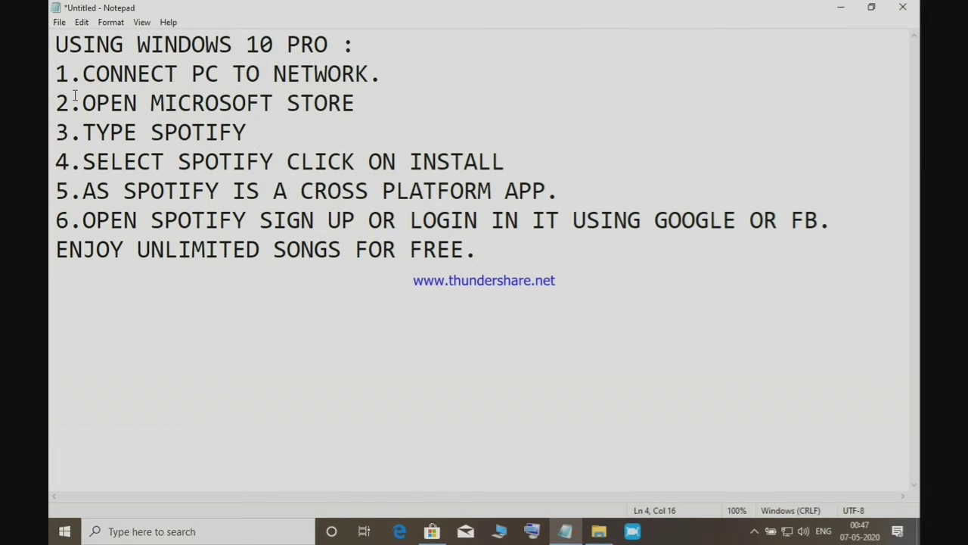
pyautogui.moveTo(83, 131); pyautogui.dragTo(259, 142)
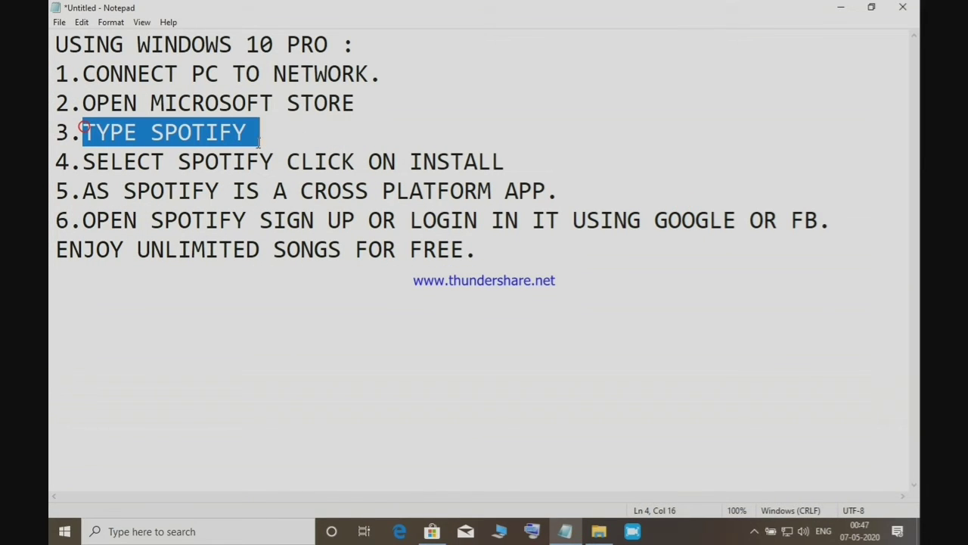
pyautogui.moveTo(57, 165); pyautogui.dragTo(517, 152)
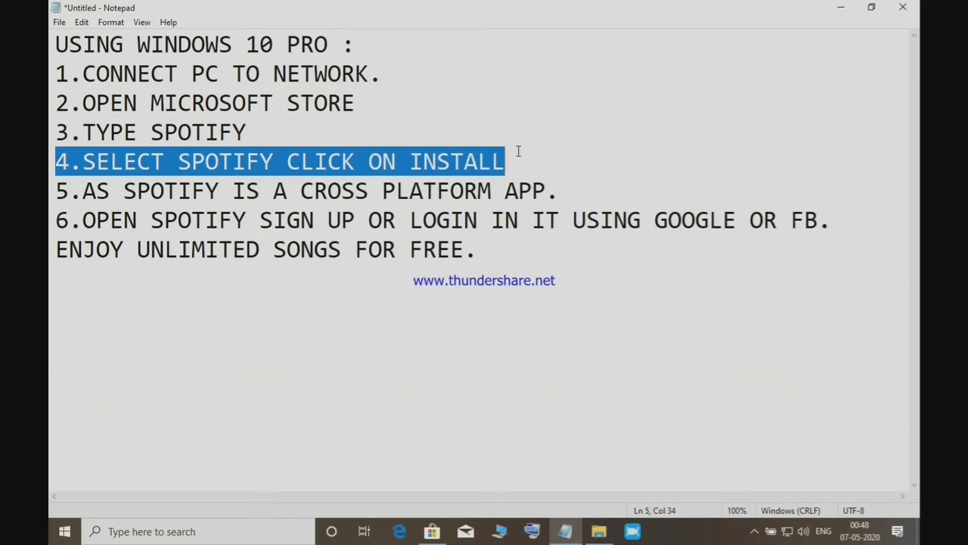
# - Add the line "I HAVE ALREADY INSTALLED THE APP" below step 4 of the instructions and highlight it briefly
pyautogui.click(511, 155)
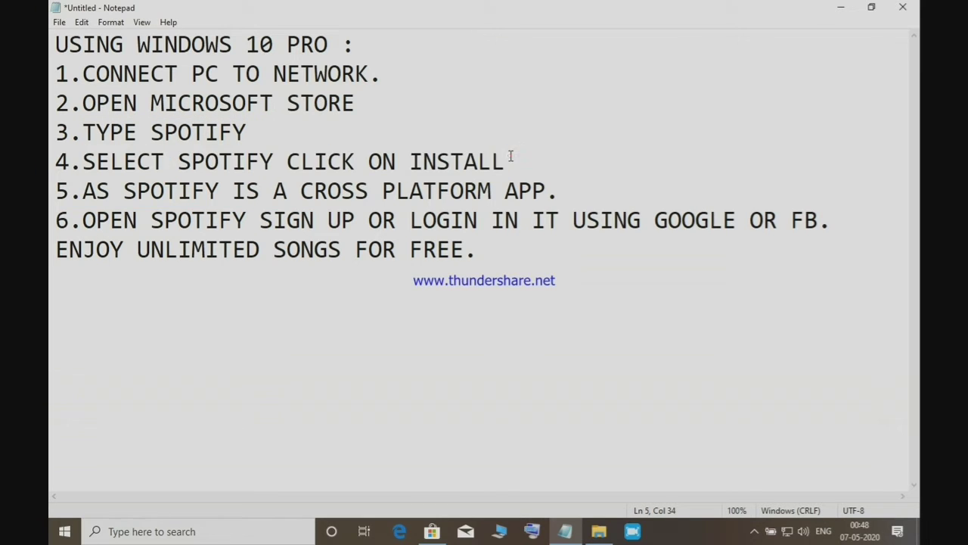
pyautogui.doubleClick(510, 156)
pyautogui.click(512, 156)
pyautogui.press('Return')
pyautogui.write('I ')
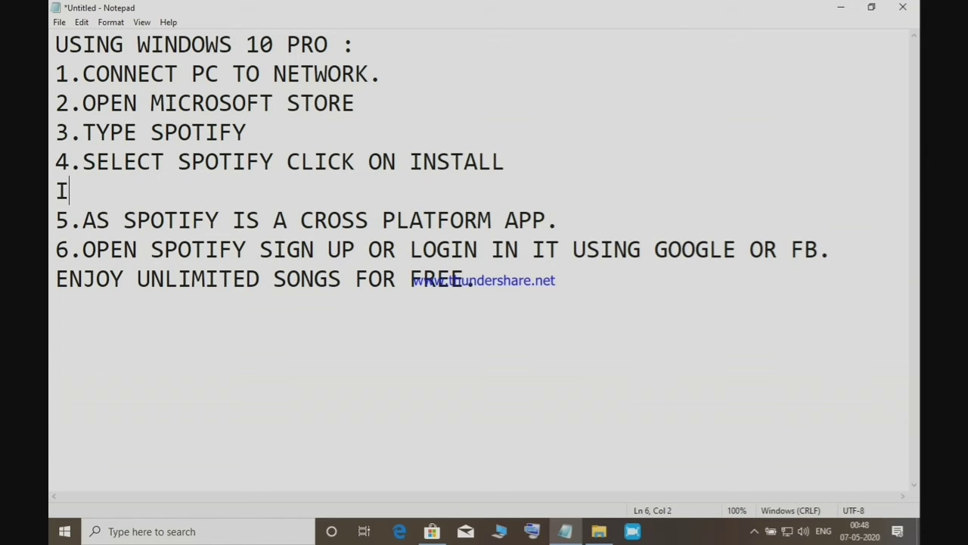
pyautogui.write('HAVE ALREADY IN')
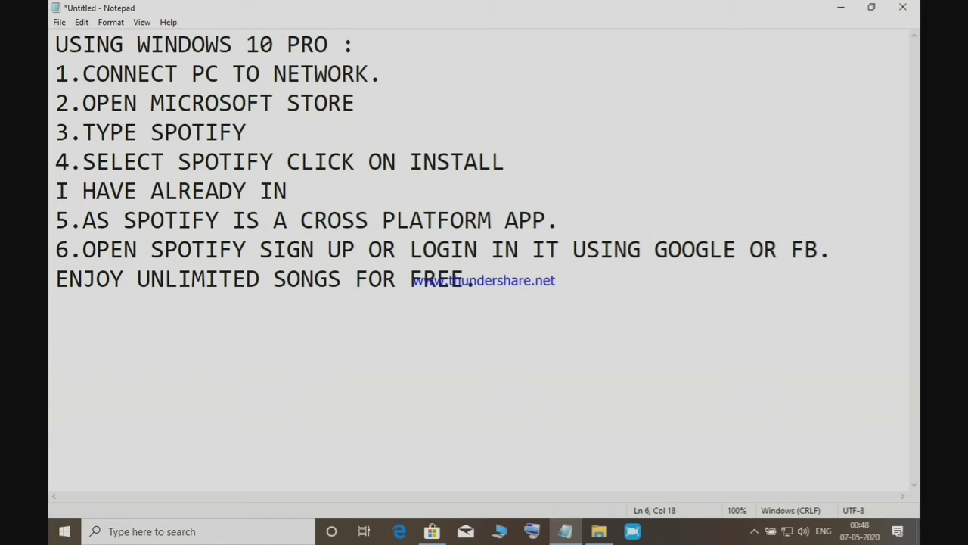
pyautogui.write('STALLED')
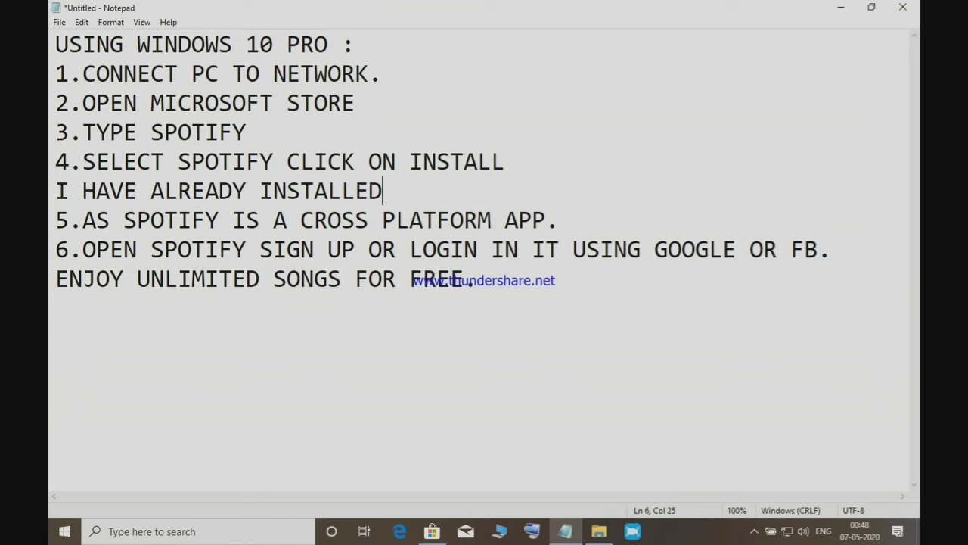
pyautogui.write(' THE APP')
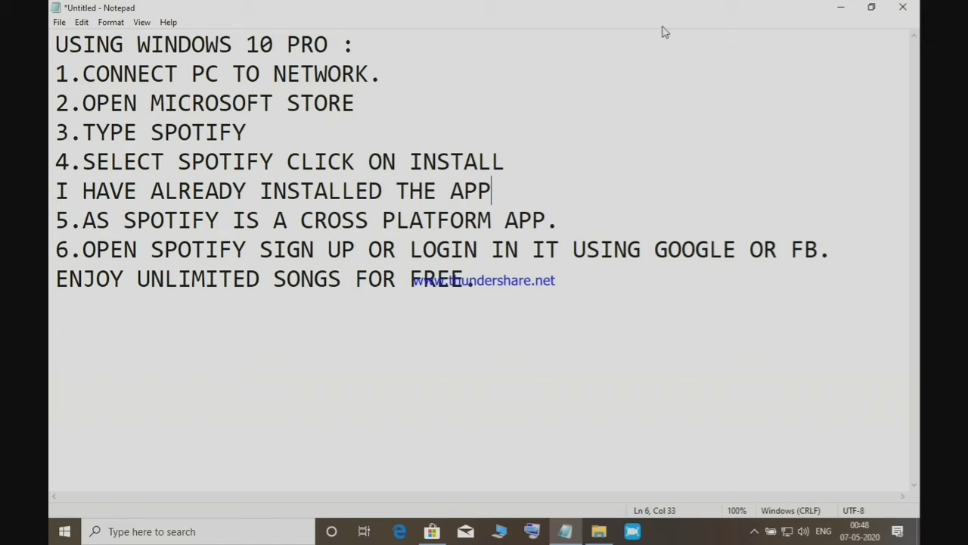
pyautogui.moveTo(503, 191); pyautogui.dragTo(53, 190)
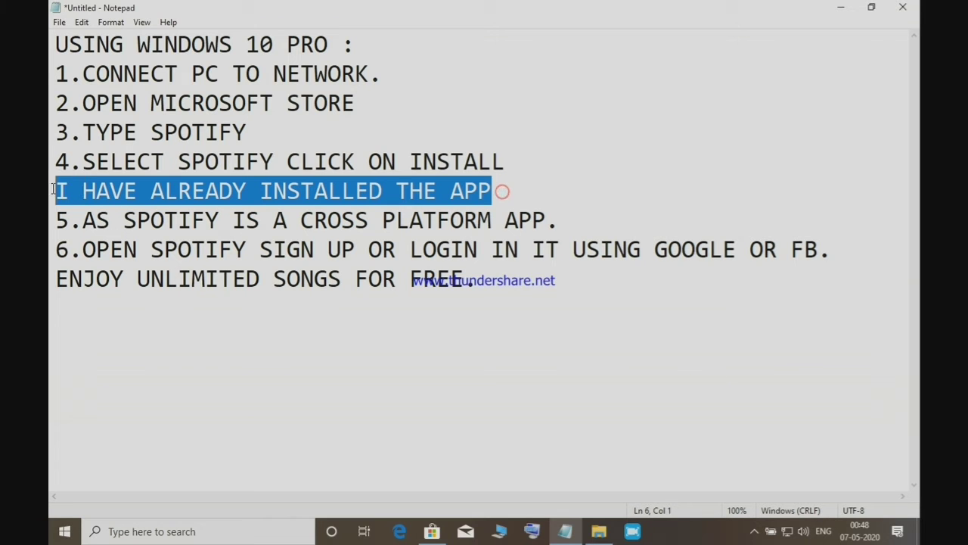
pyautogui.click(614, 147)
# - Return to Microsoft Store and launch Spotify Music, minimizing the store window
pyautogui.click(838, 11)
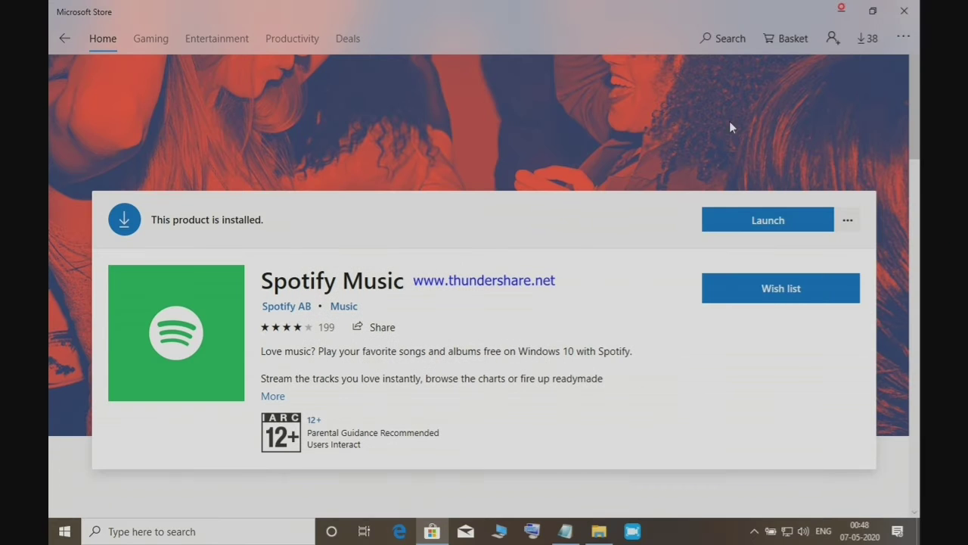
pyautogui.click(738, 217)
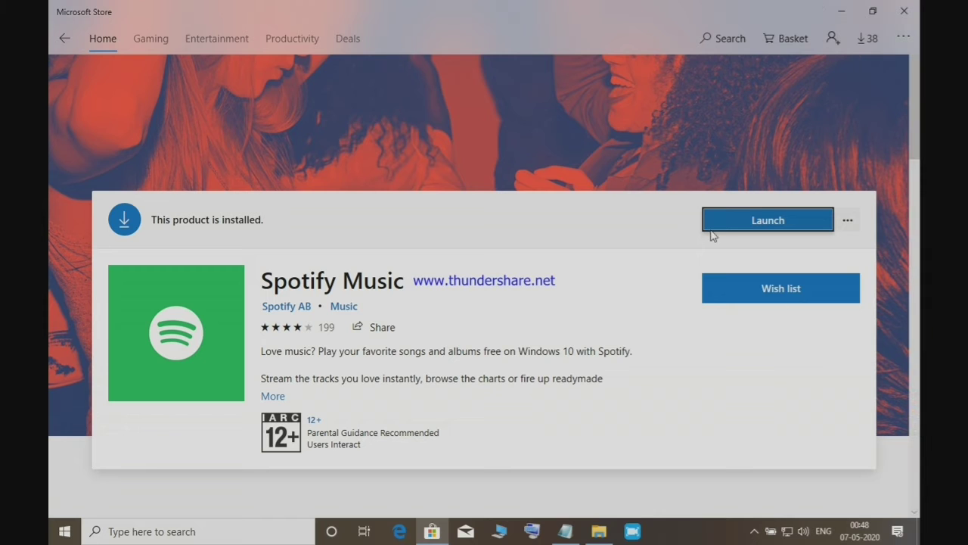
pyautogui.click(840, 11)
pyautogui.click(51, 542)
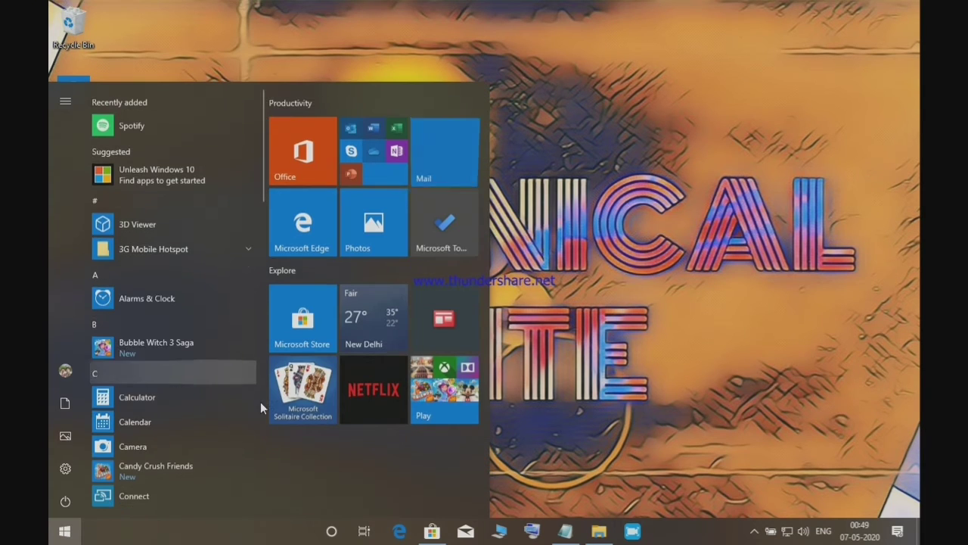
# - Close the Microsoft Store window and switch back to the Notepad instructions
pyautogui.rightClick(435, 527)
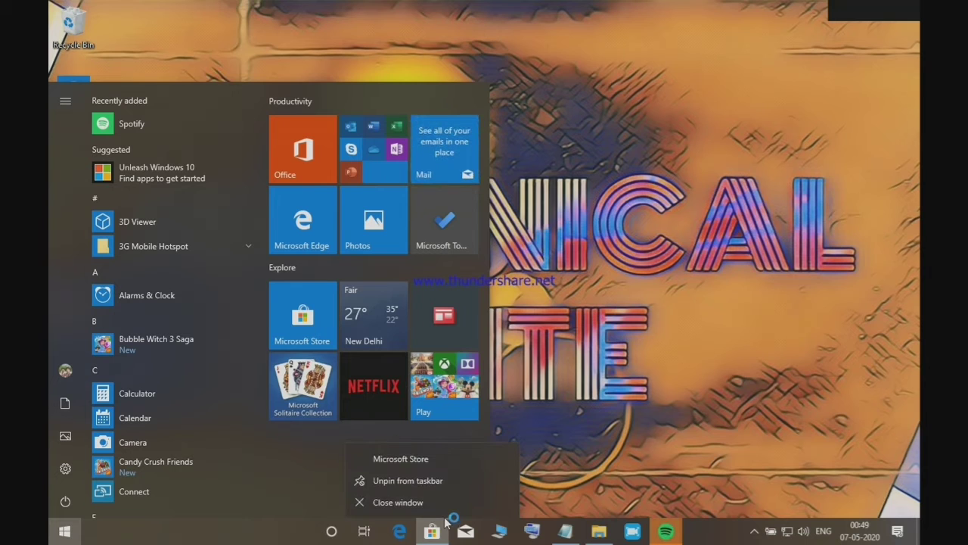
pyautogui.click(426, 504)
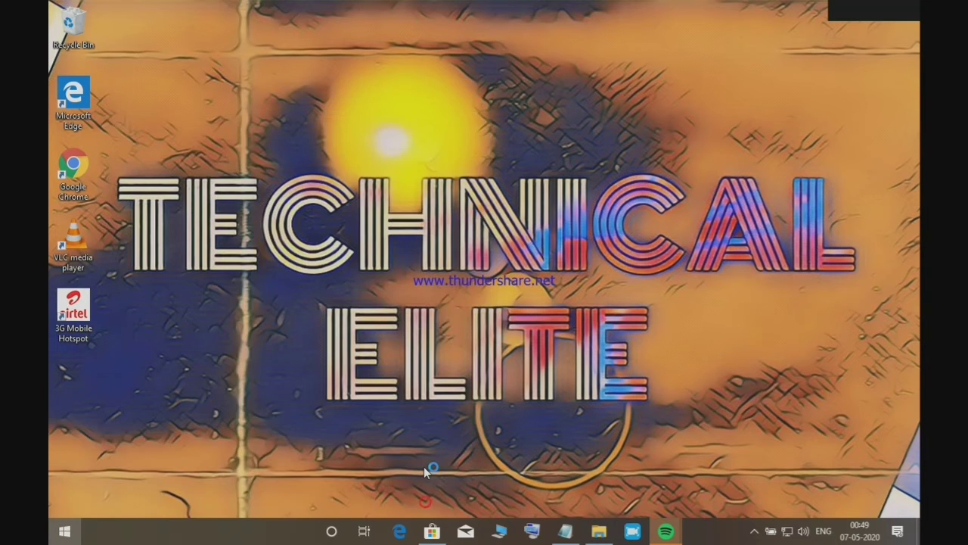
pyautogui.click(65, 532)
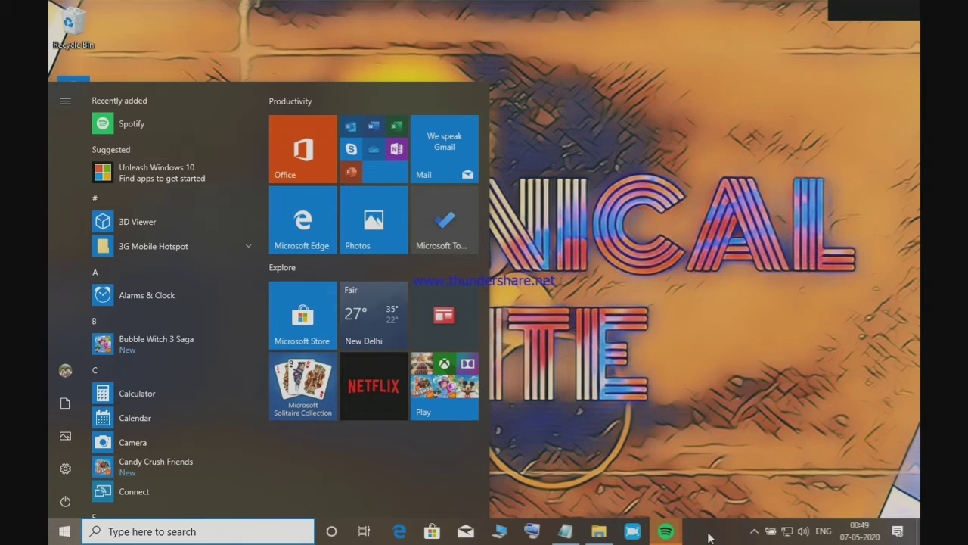
pyautogui.click(667, 532)
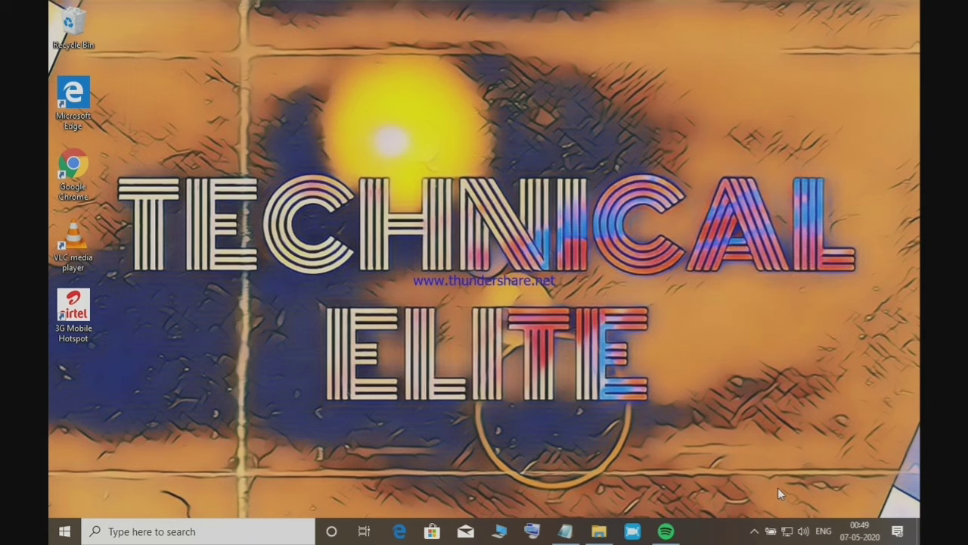
pyautogui.click(566, 531)
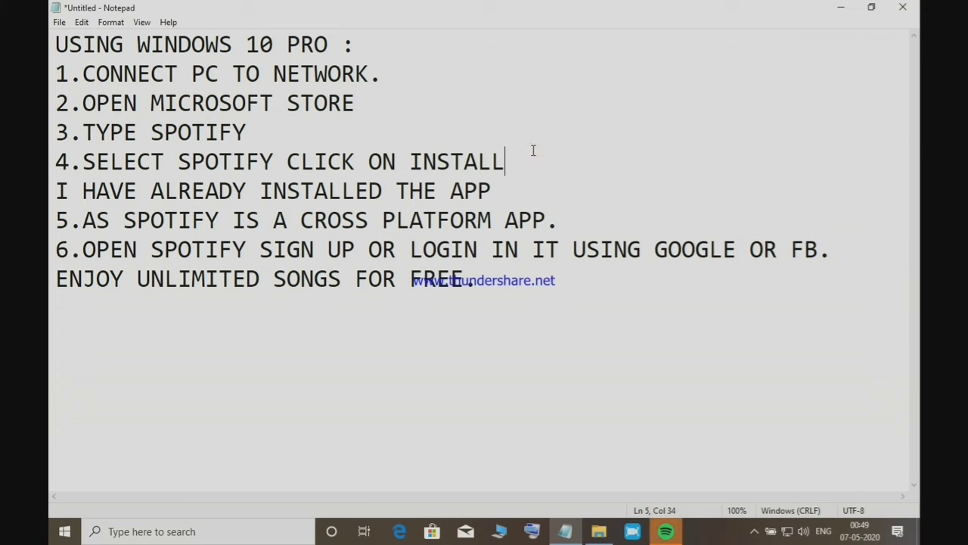
pyautogui.press('Return')
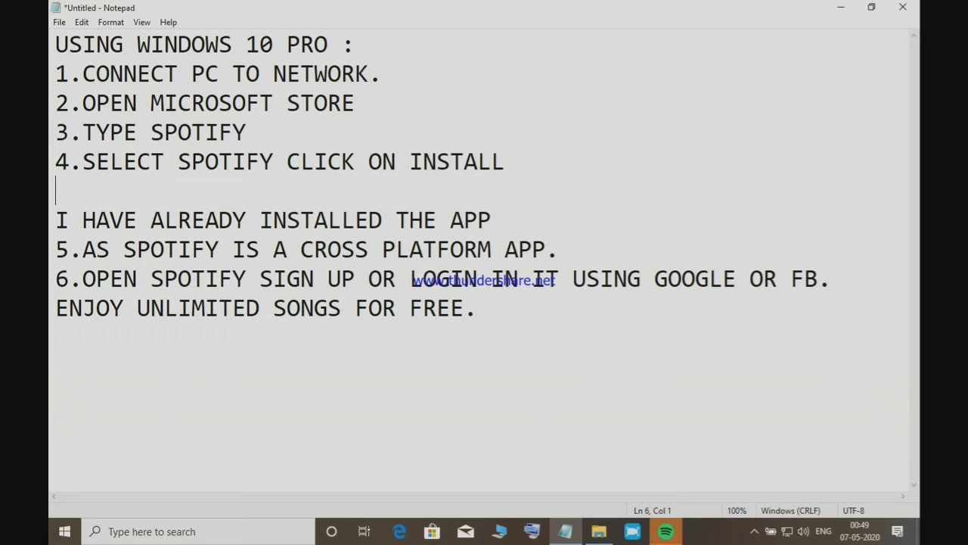
pyautogui.write('I')
pyautogui.press('BackSpace')
pyautogui.press('BackSpace')
pyautogui.press('BackSpace')
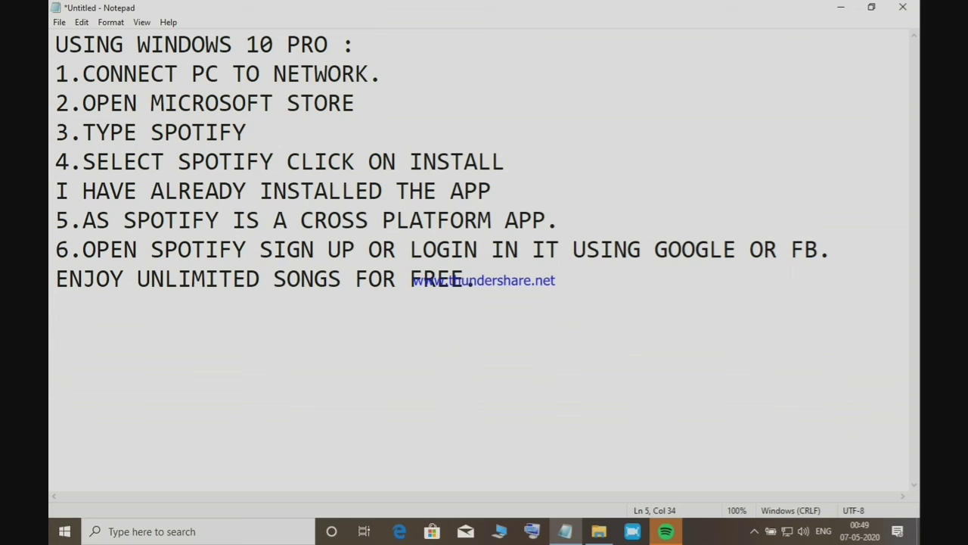
# - Add the line "SORRY FOR DELAYS" below the last line of the instructions
pyautogui.click(536, 305)
pyautogui.click(499, 267)
pyautogui.press('Return')
pyautogui.write('SORRY FOR ')
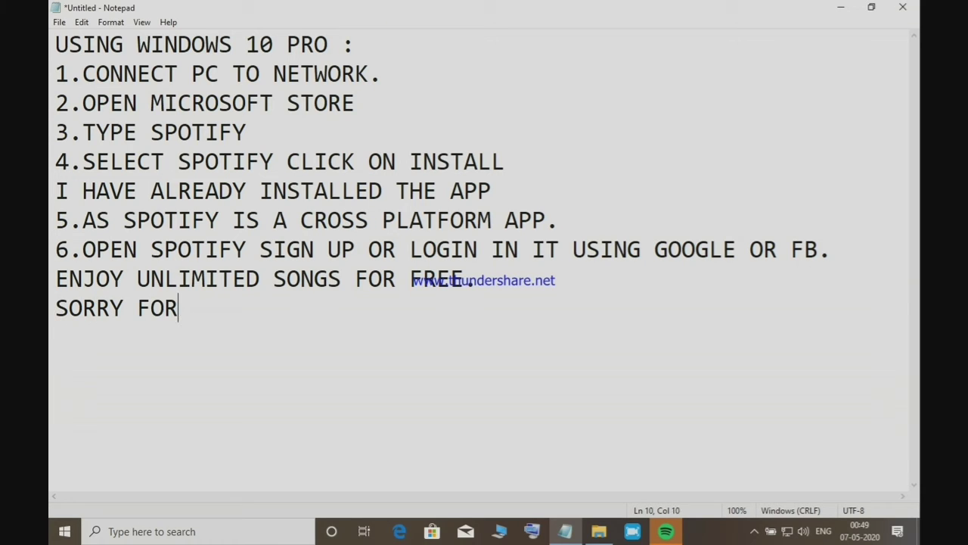
pyautogui.write('DELY')
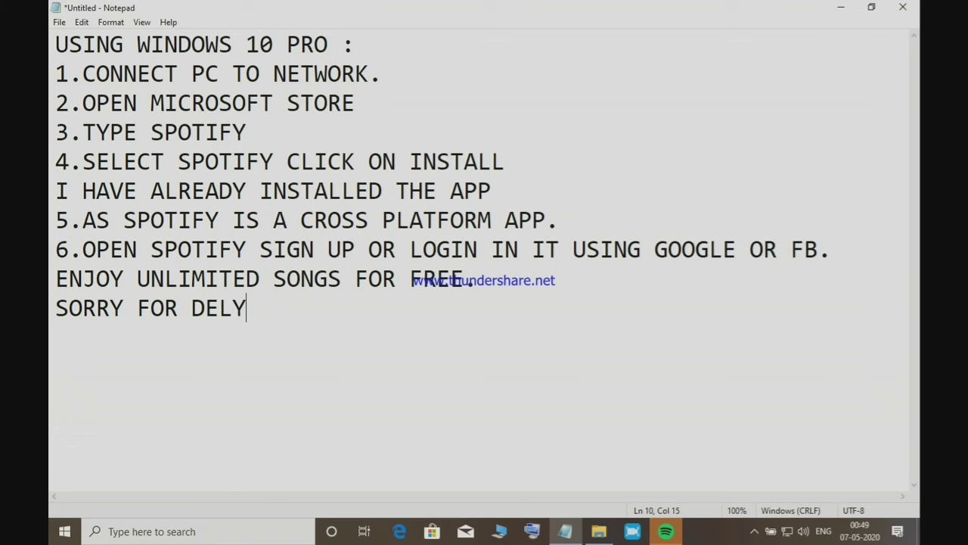
pyautogui.press('BackSpace')
pyautogui.write('YS')
pyautogui.press('BackSpace')
pyautogui.press('BackSpace')
pyautogui.write('AYS')
# - Minimize the instructions, switch to Spotify, and clear the prefilled e-mail from the login form
pyautogui.click(842, 7)
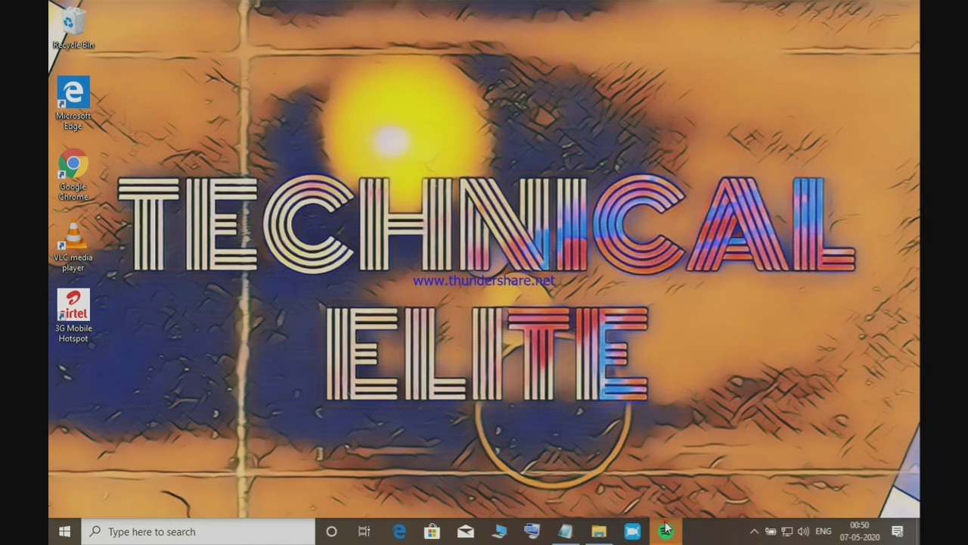
pyautogui.click(666, 531)
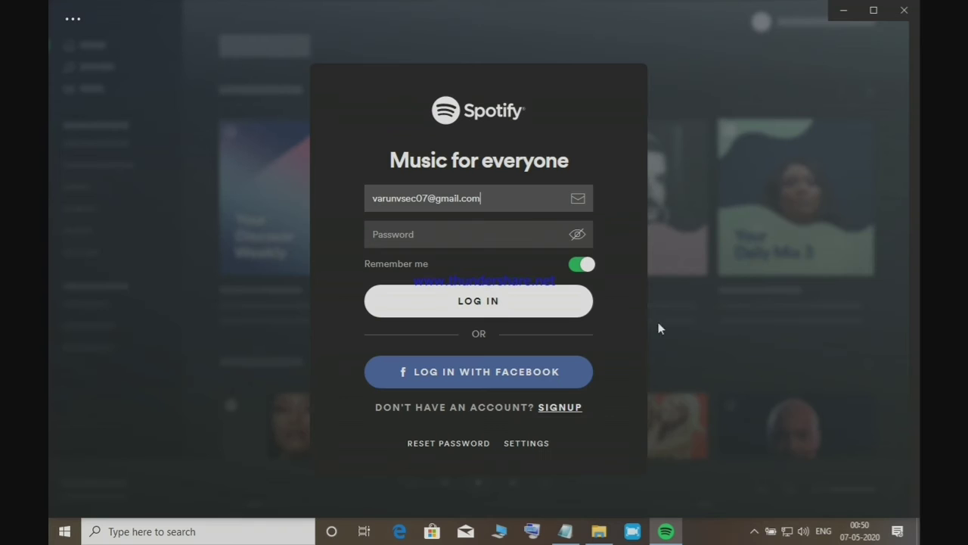
pyautogui.moveTo(486, 198); pyautogui.dragTo(348, 197)
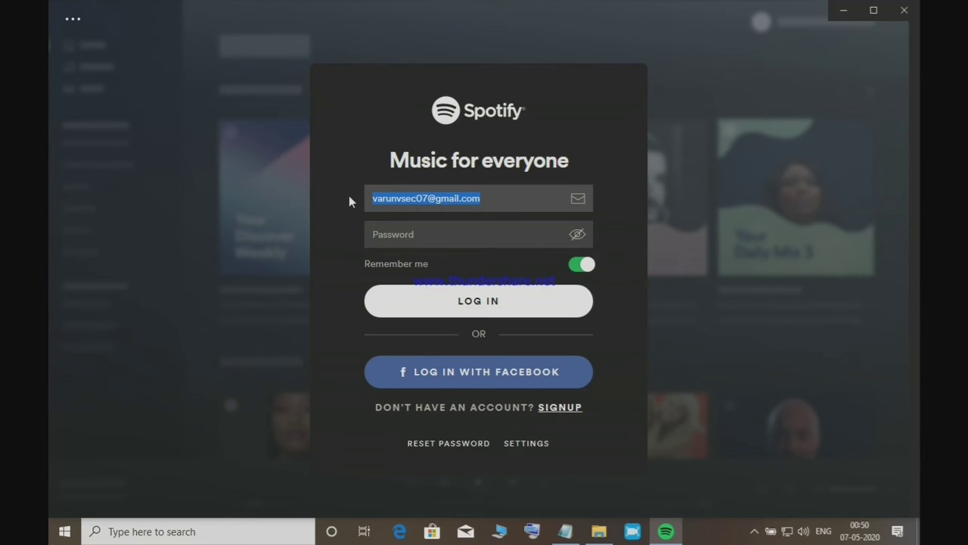
pyautogui.press('BackSpace')
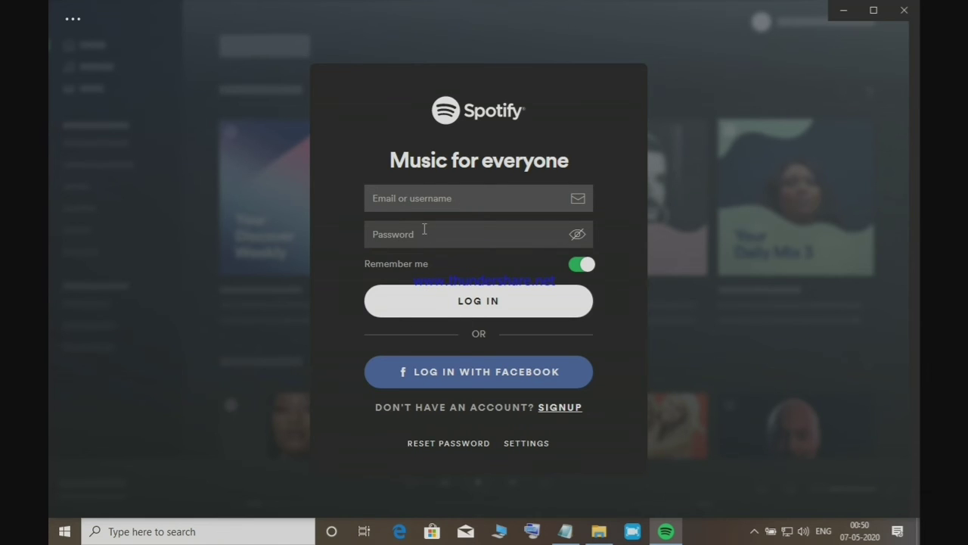
pyautogui.click(413, 231)
pyautogui.click(411, 201)
pyautogui.click(415, 232)
pyautogui.click(409, 211)
pyautogui.click(407, 222)
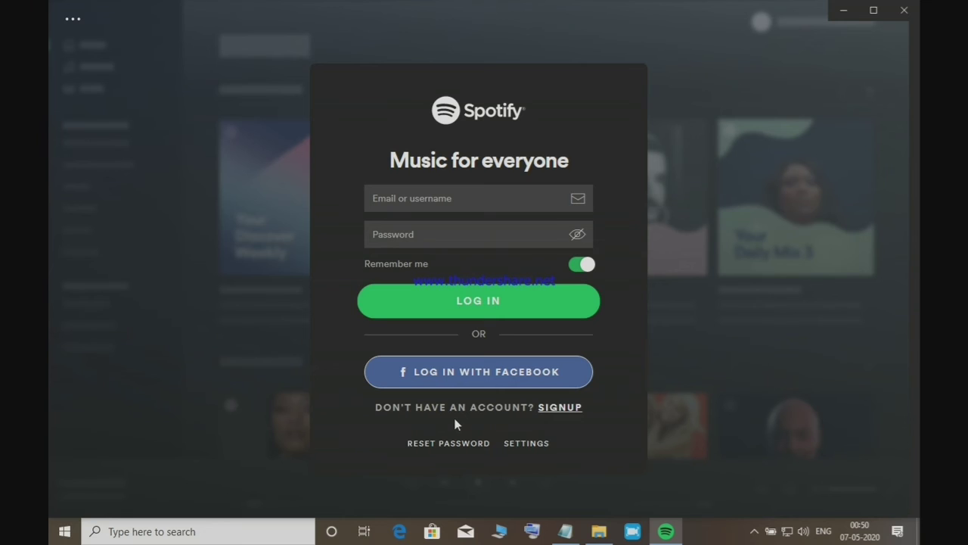
# - Try to log in to Spotify with Facebook and maximize the authentication page in Chrome
pyautogui.press('Return')
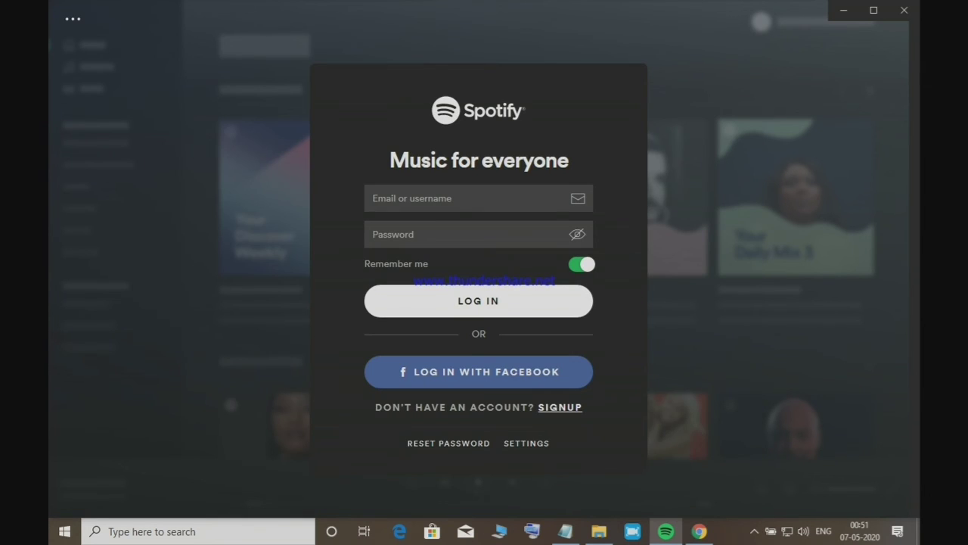
pyautogui.click(700, 532)
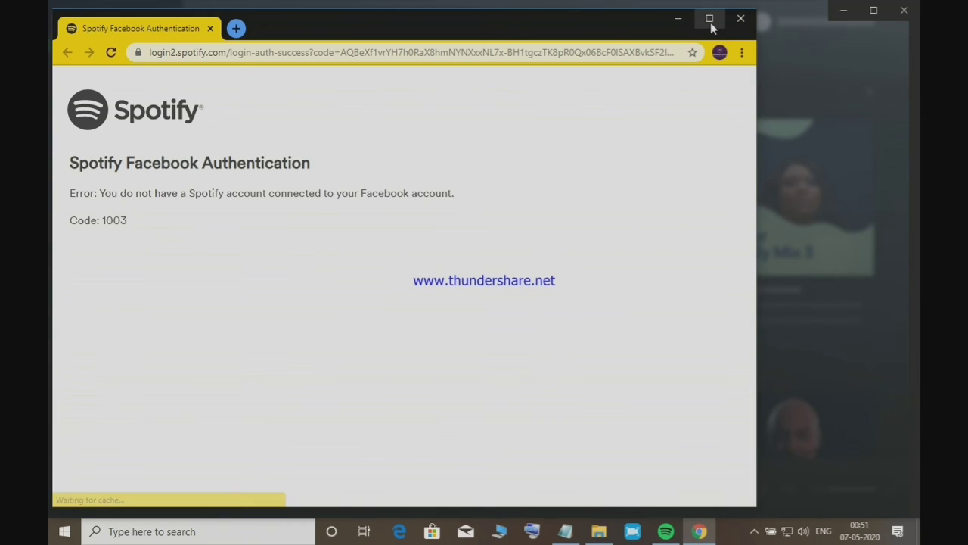
pyautogui.click(709, 19)
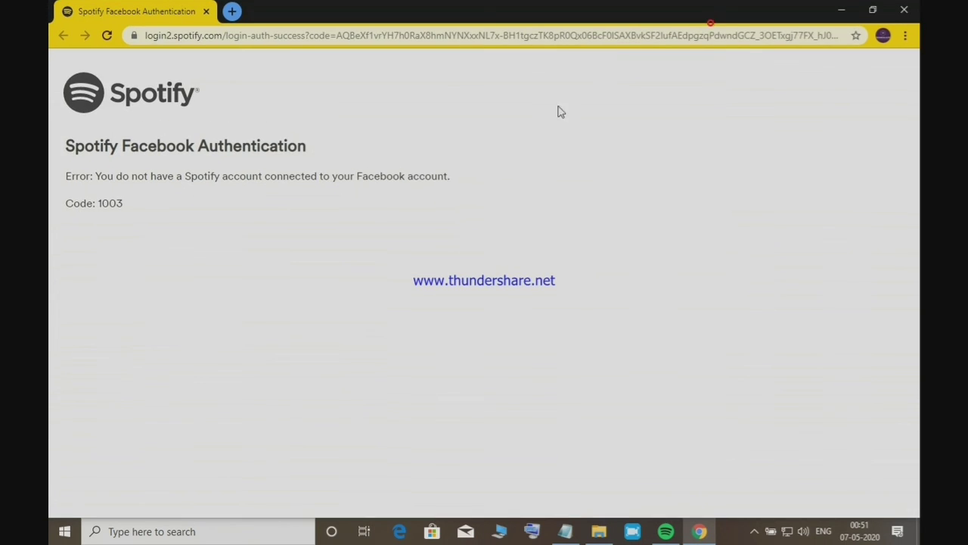
# - Reload the Spotify Facebook Authentication page, highlight its error message, and reload the page again
pyautogui.click(108, 35)
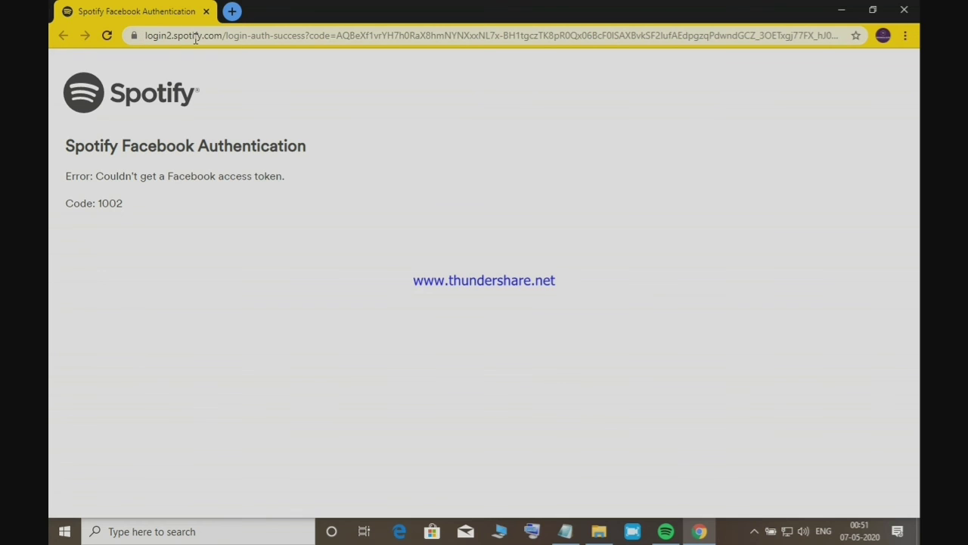
pyautogui.moveTo(124, 203); pyautogui.dragTo(72, 198)
pyautogui.click(60, 182)
pyautogui.moveTo(60, 180); pyautogui.dragTo(340, 184)
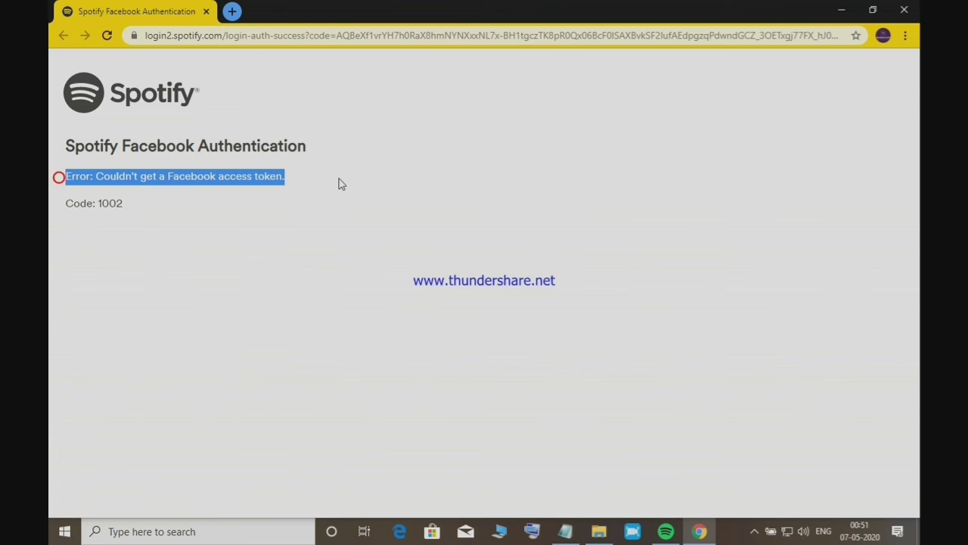
pyautogui.click(107, 36)
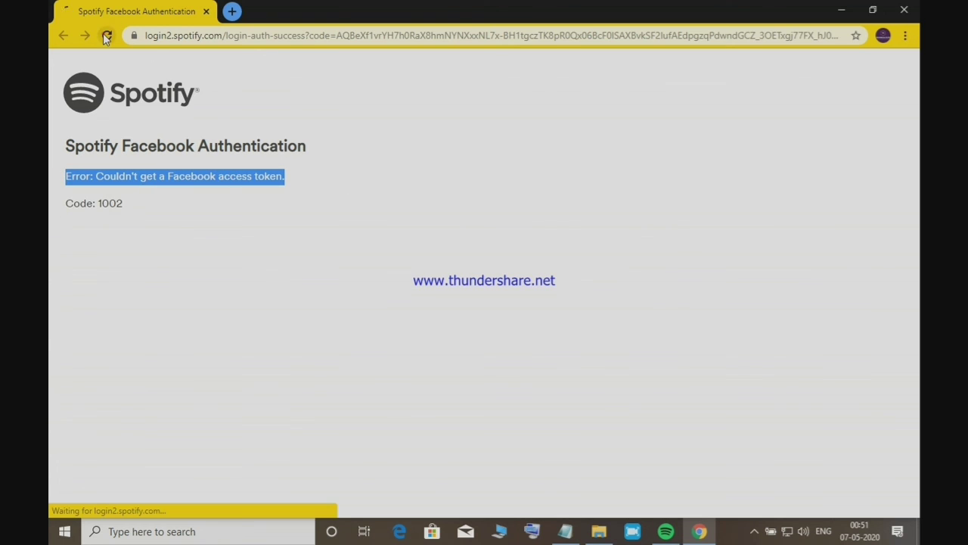
# - Open Google in a new tab and copy the error message and its code from the Spotify Facebook Authentication page
pyautogui.click(232, 11)
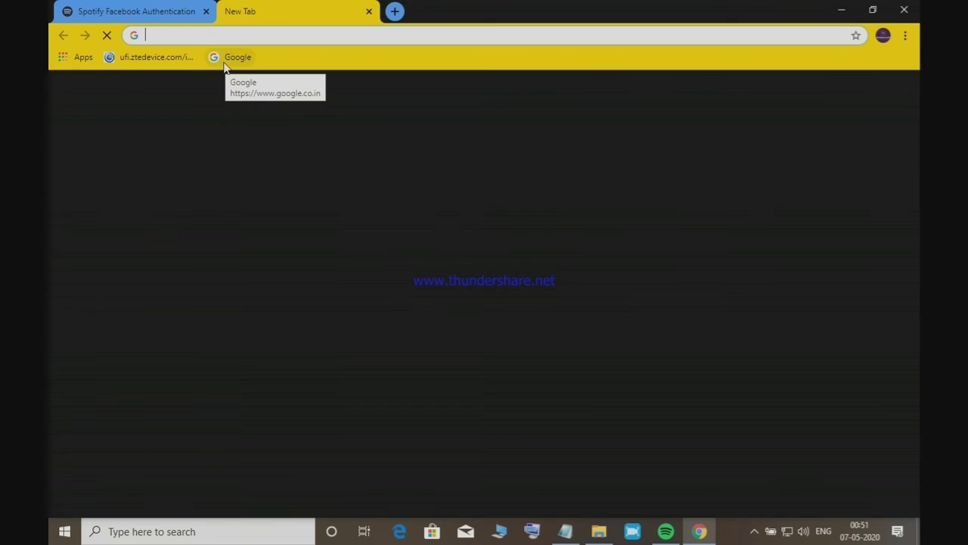
pyautogui.click(219, 58)
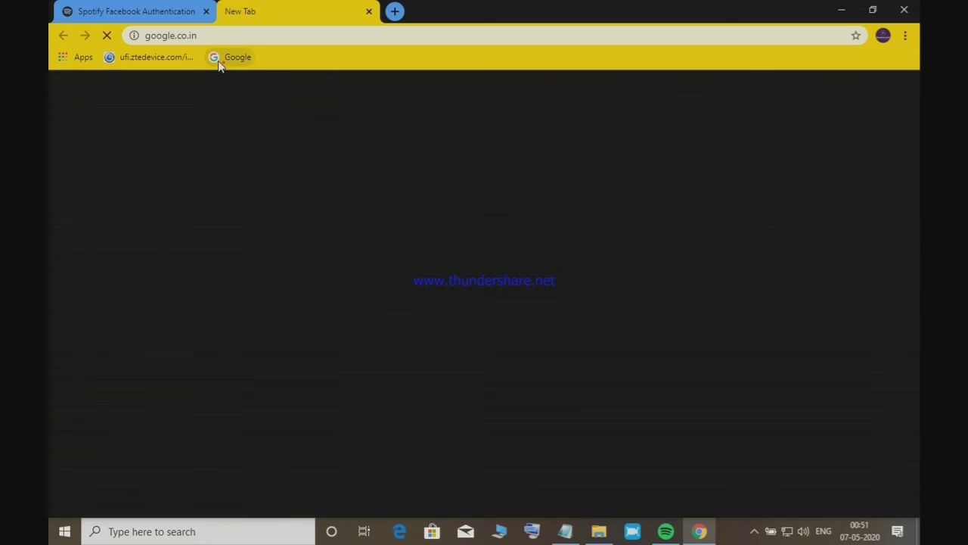
pyautogui.click(140, 12)
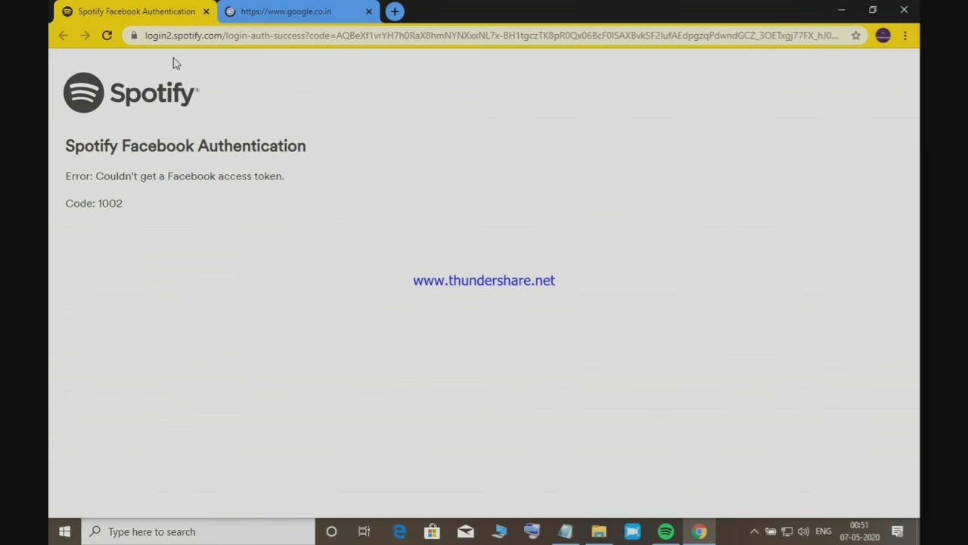
pyautogui.moveTo(122, 204); pyautogui.dragTo(48, 170)
pyautogui.rightClick(109, 178)
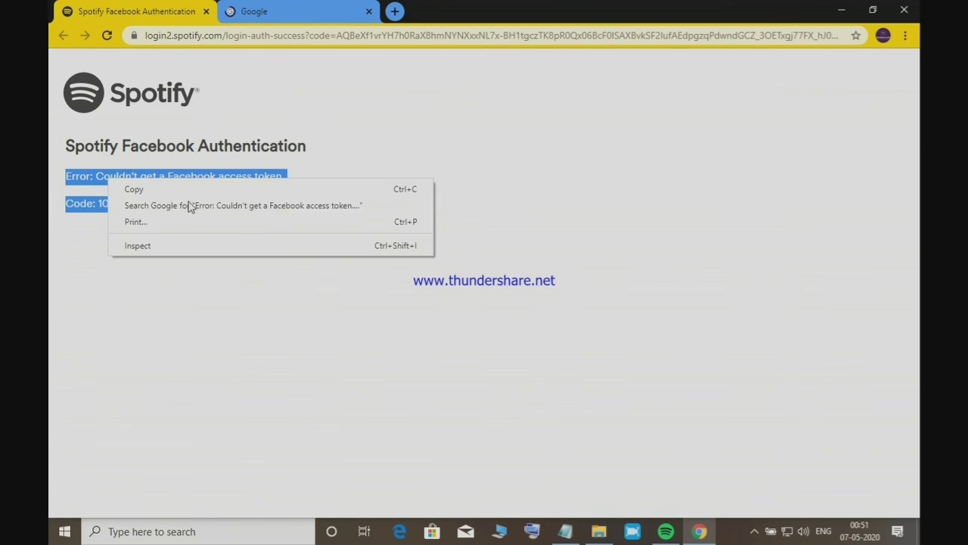
pyautogui.click(190, 188)
pyautogui.click(266, 12)
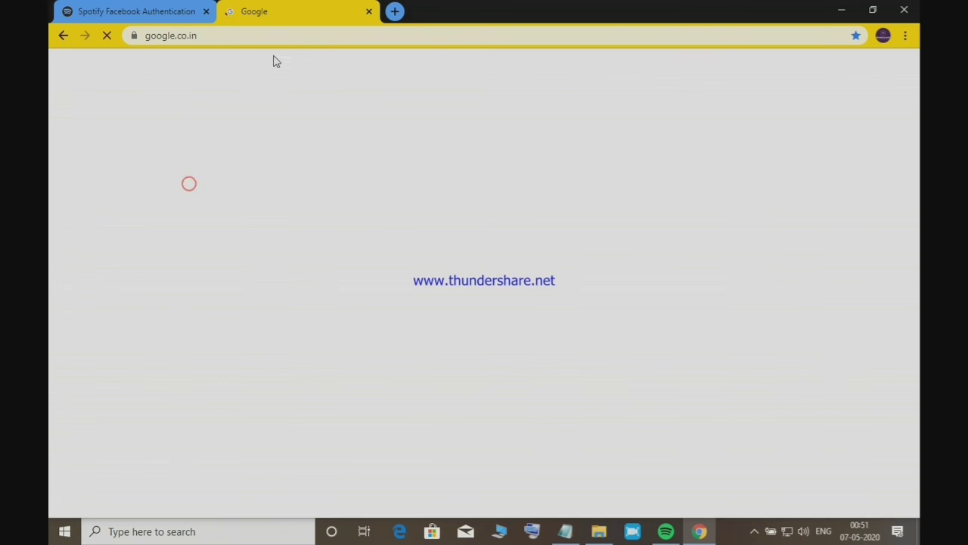
pyautogui.click(172, 11)
pyautogui.click(277, 17)
pyautogui.click(172, 4)
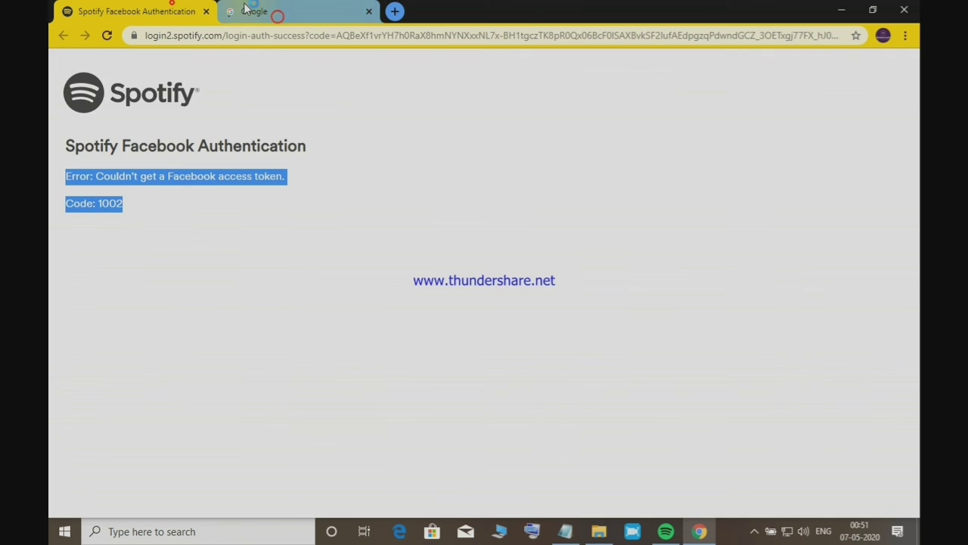
pyautogui.click(252, 11)
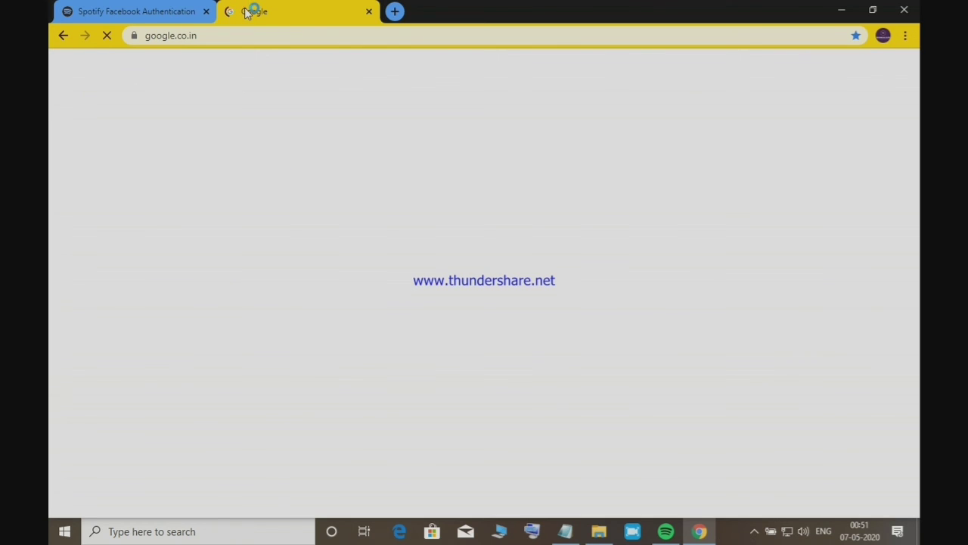
pyautogui.click(142, 12)
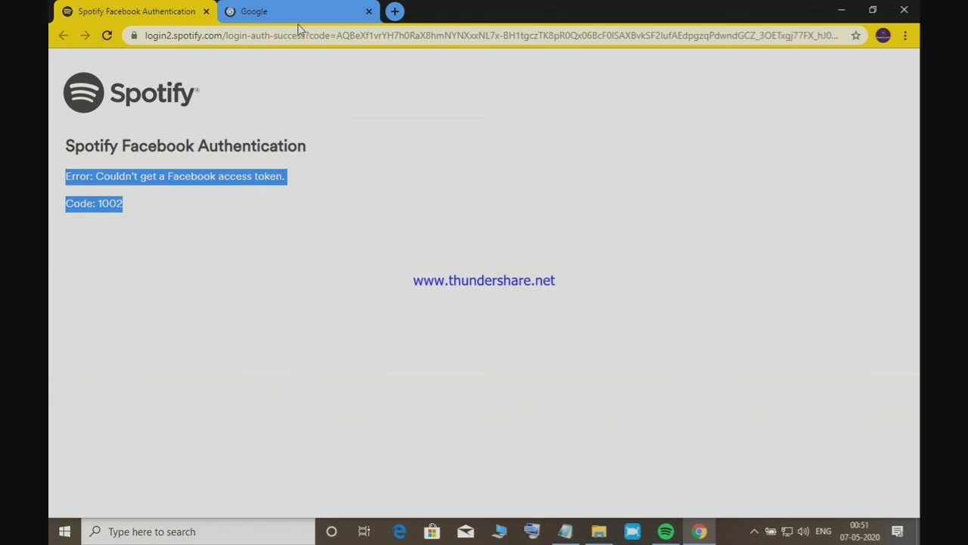
# - Try to paste the copied error text into the Google search box and return to the Spotify Facebook Authentication page
pyautogui.click(231, 10)
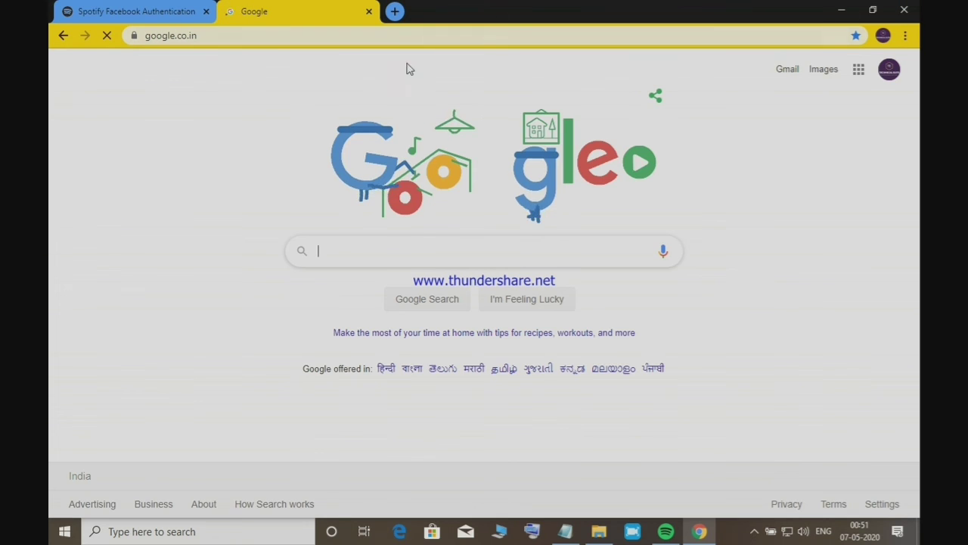
pyautogui.rightClick(385, 258)
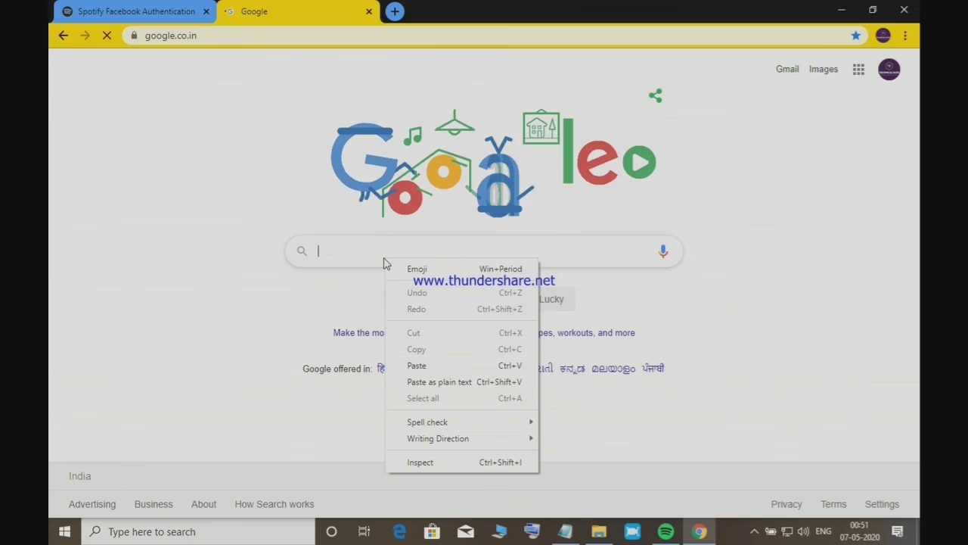
pyautogui.click(427, 352)
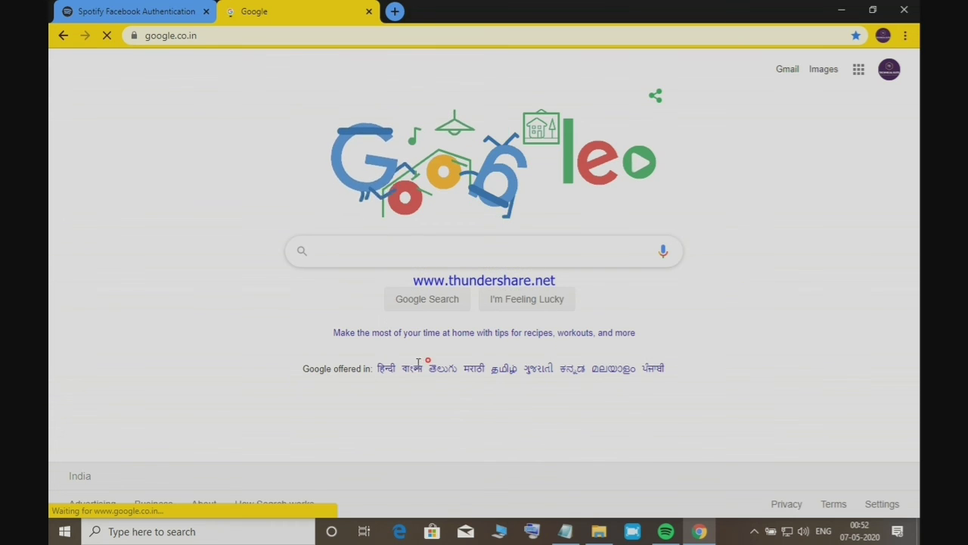
pyautogui.click(335, 249)
pyautogui.click(118, 9)
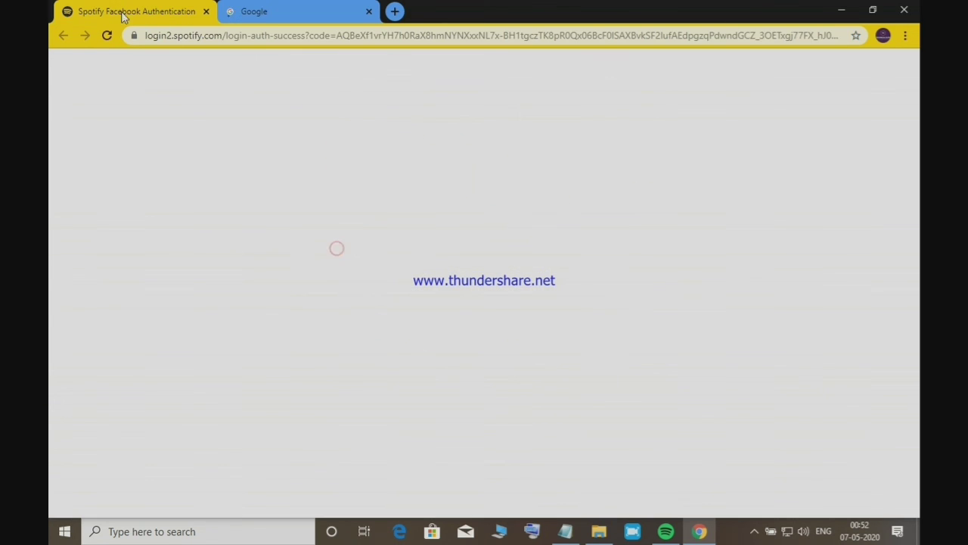
pyautogui.click(189, 146)
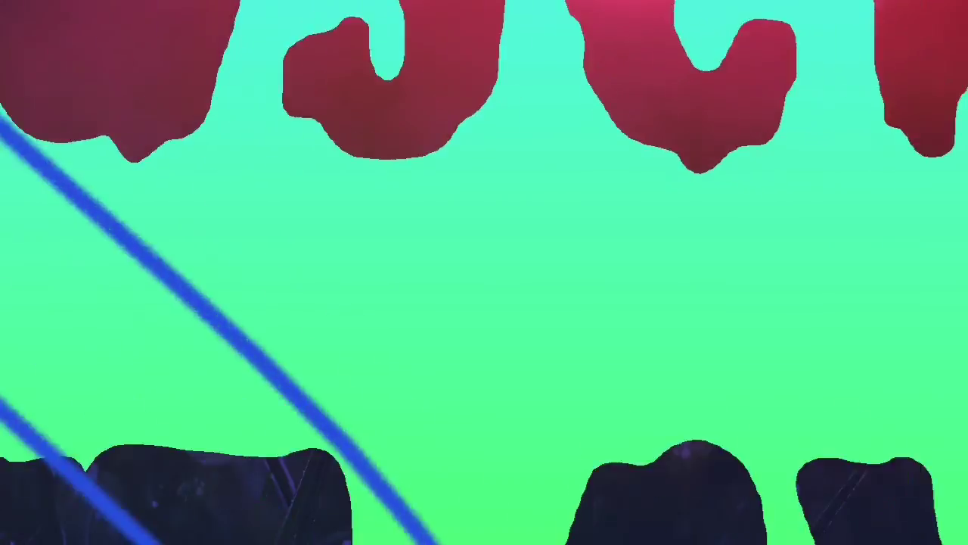